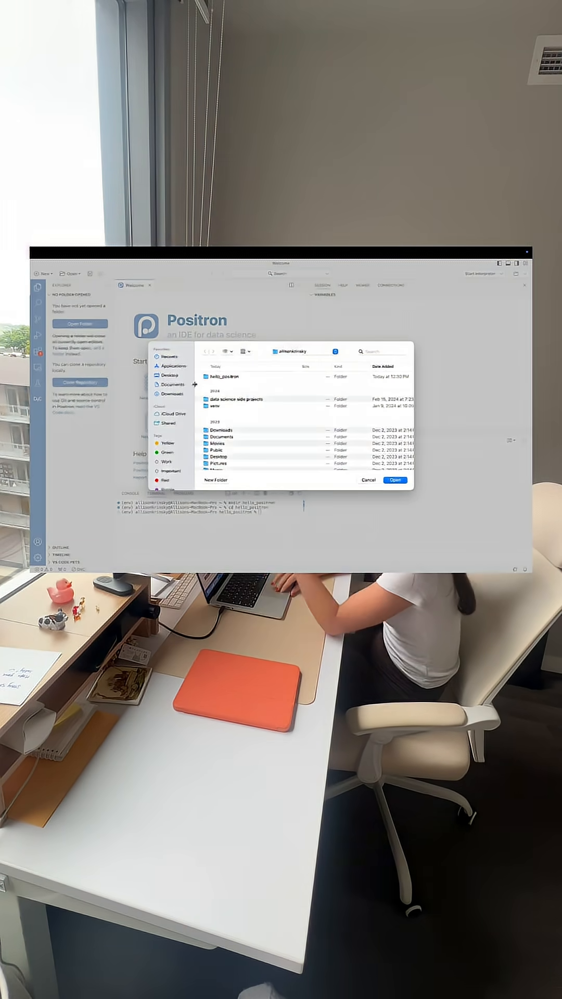
Step: Choose the hello_positron folder in the Open Folder dialog as the workspace
click(233, 376)
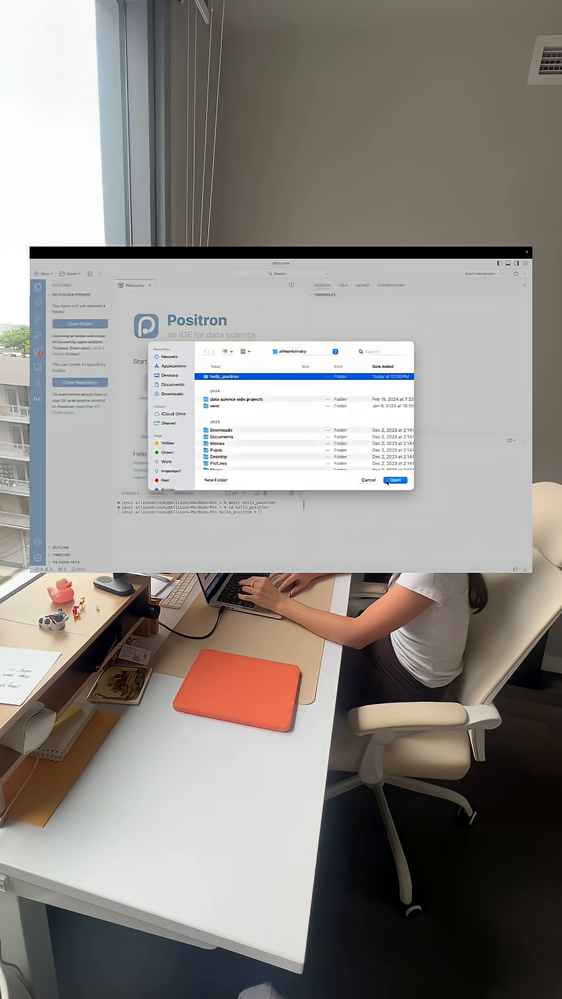
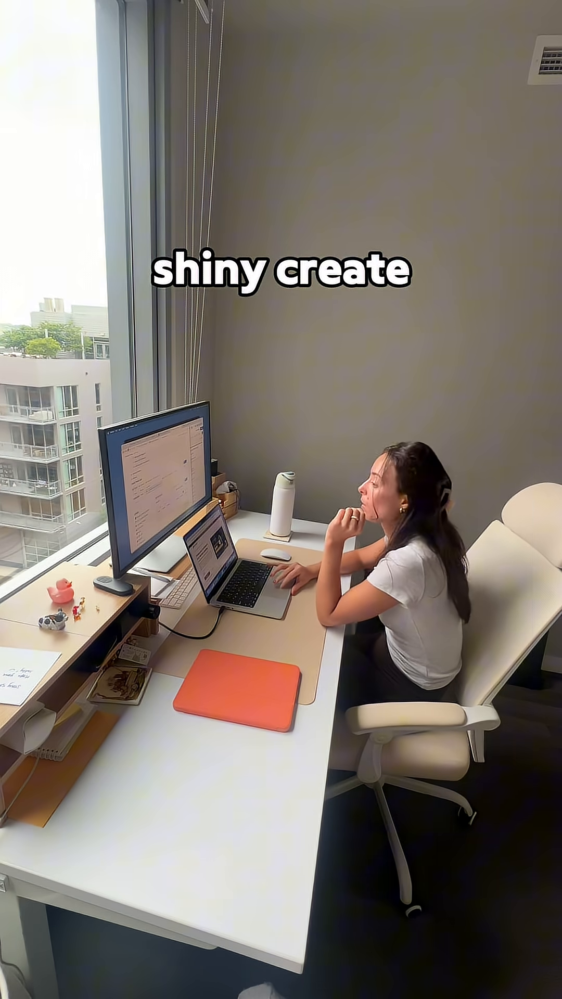
Step: Expand the basic-app folder and bring app.py up in an editor tab
click(53, 386)
click(67, 394)
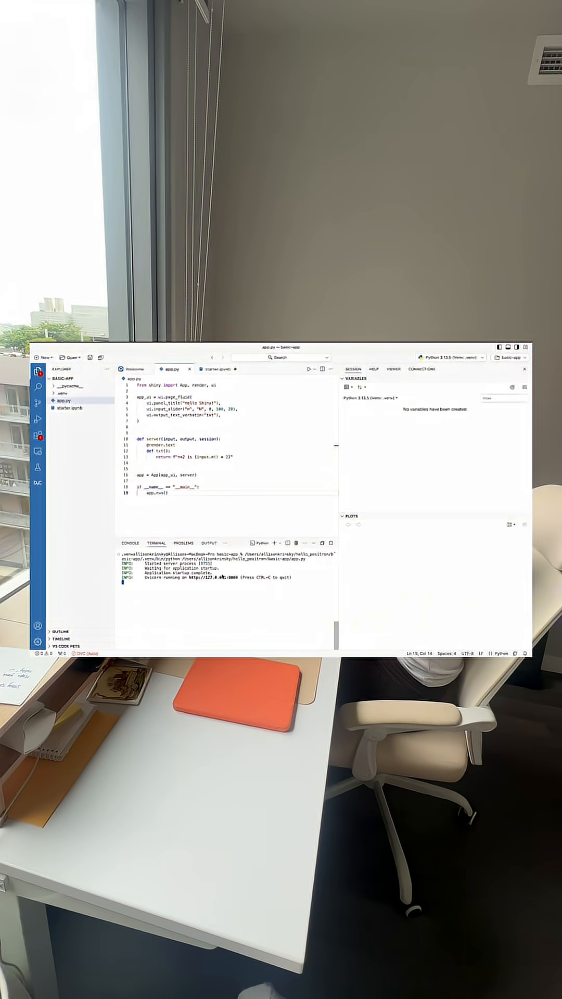
Step: Follow the Uvicorn localhost link so the Hello Shiny! page loads in the Viewer pane
super+click(221, 576)
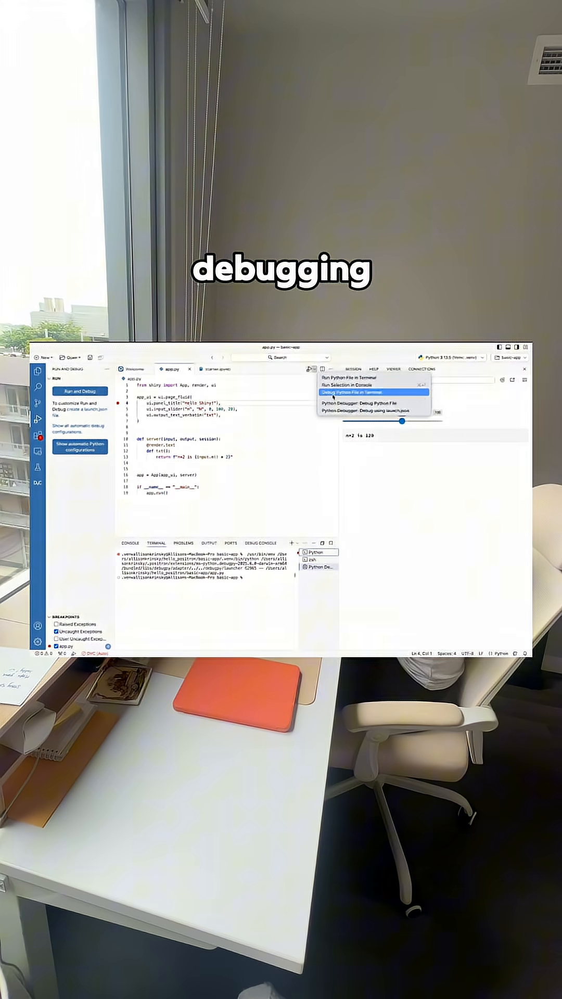
Step: Debug app.py in the terminal and step over once so execution pauses on the app_ui line
click(333, 393)
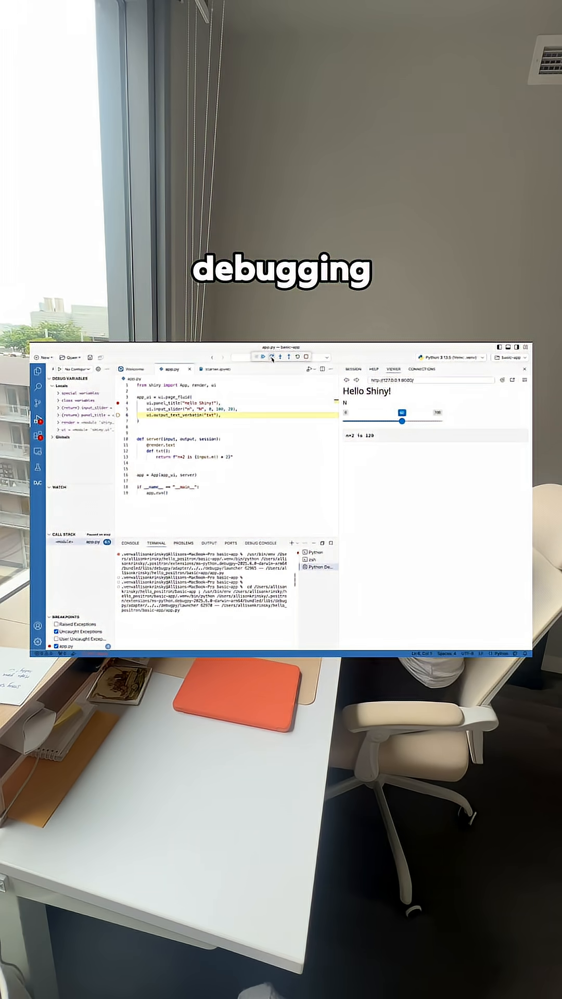
click(272, 358)
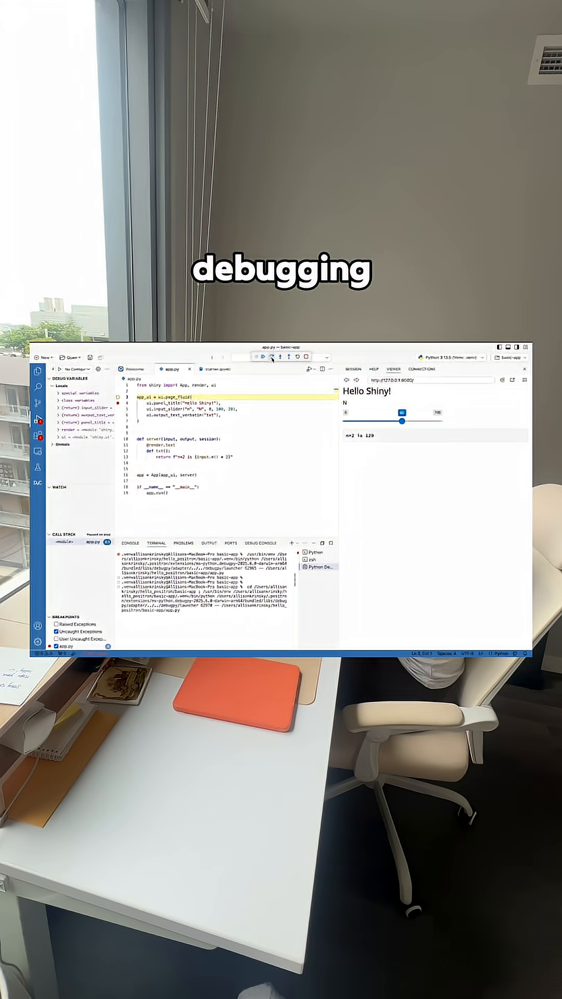